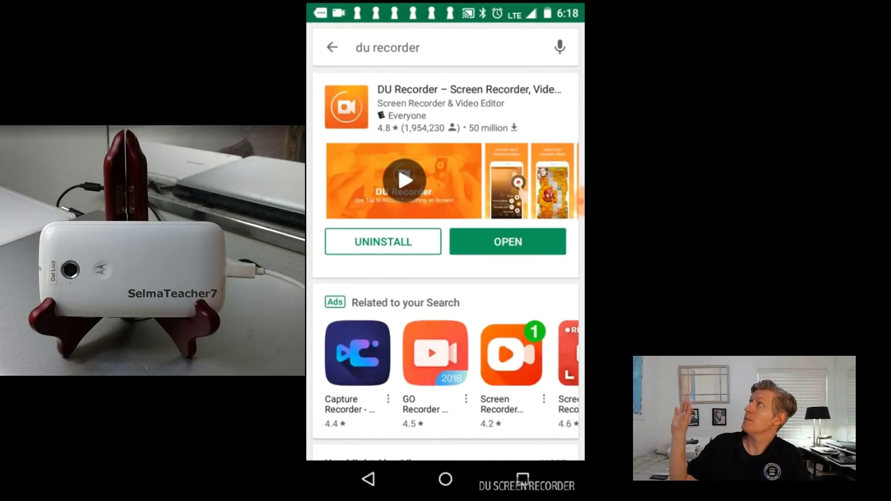
Search the Play Store for Alfred Home Security Camera and install it
text(a)
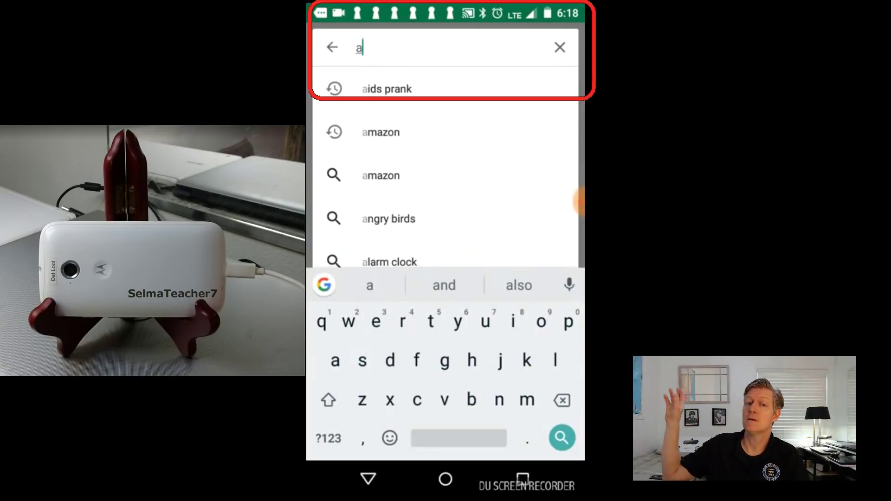
text(lf)
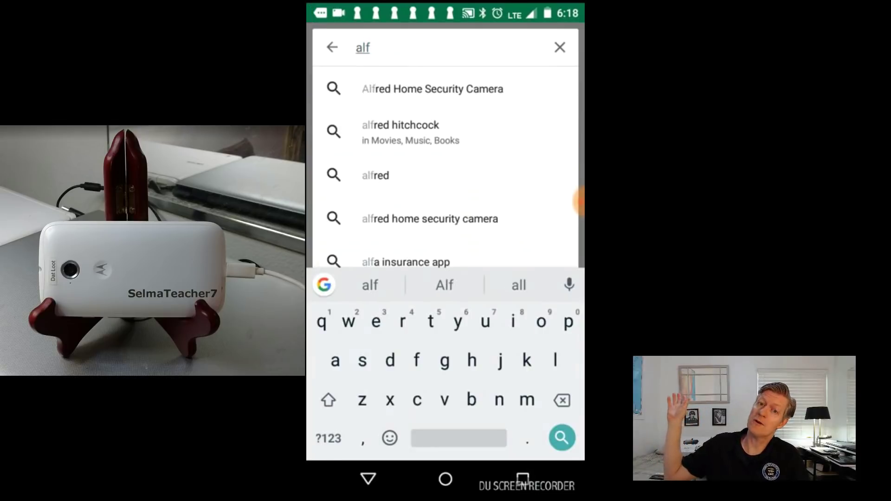
click(433, 88)
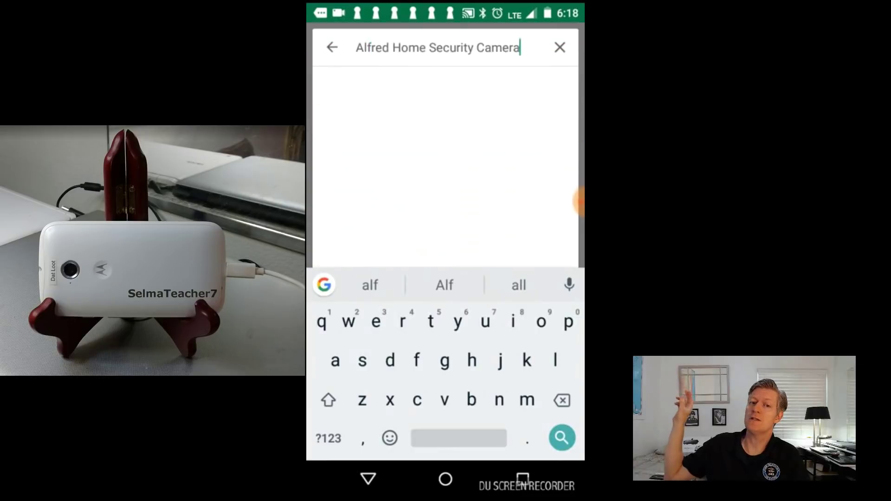
click(559, 47)
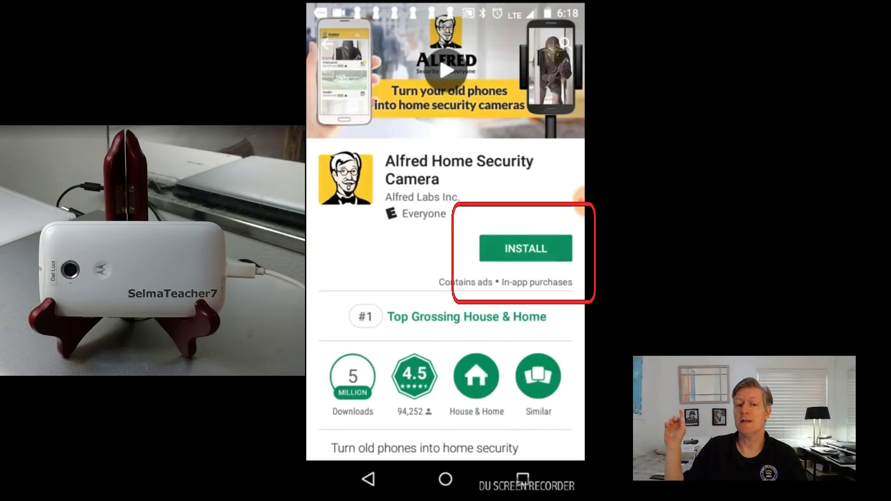
click(525, 248)
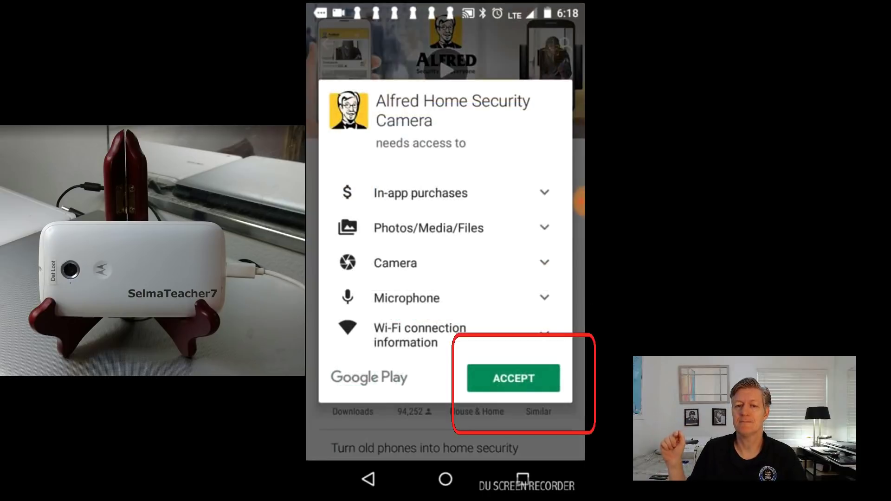
scroll(446, 232, down, 3)
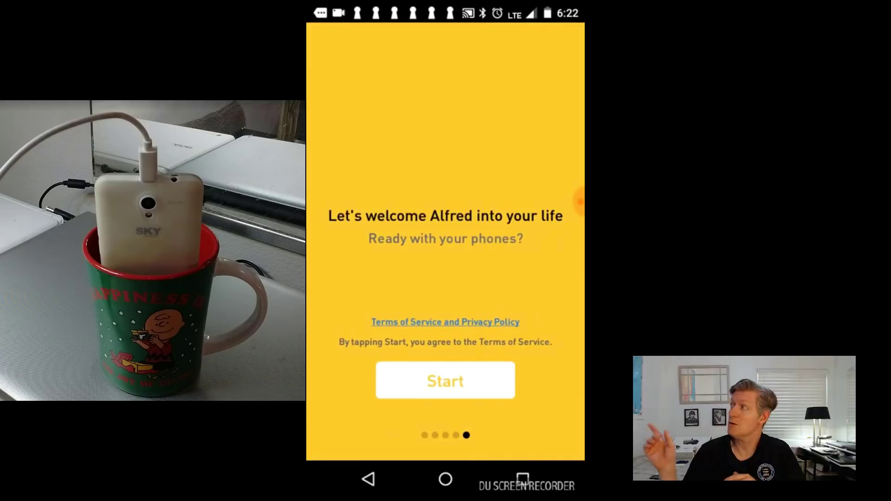
Accept the terms, choose the Camera role for this phone, and sign in with Google
click(445, 380)
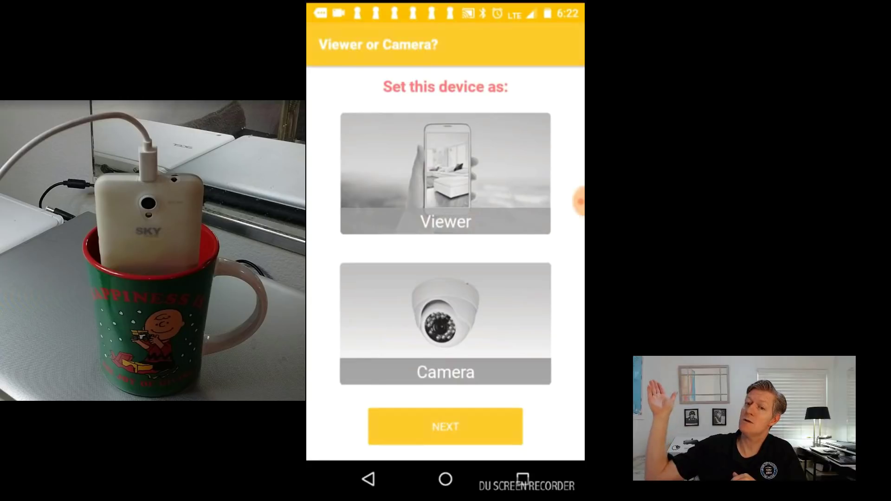
click(445, 323)
click(446, 427)
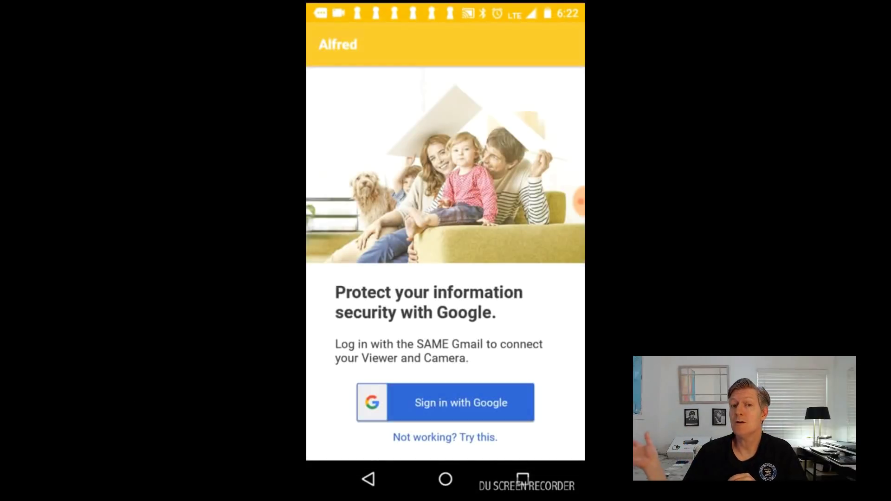
click(445, 403)
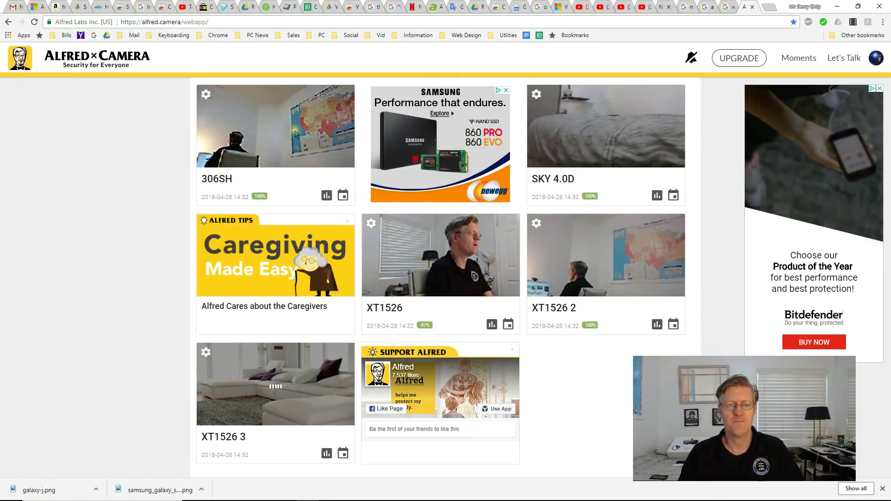
click(281, 130)
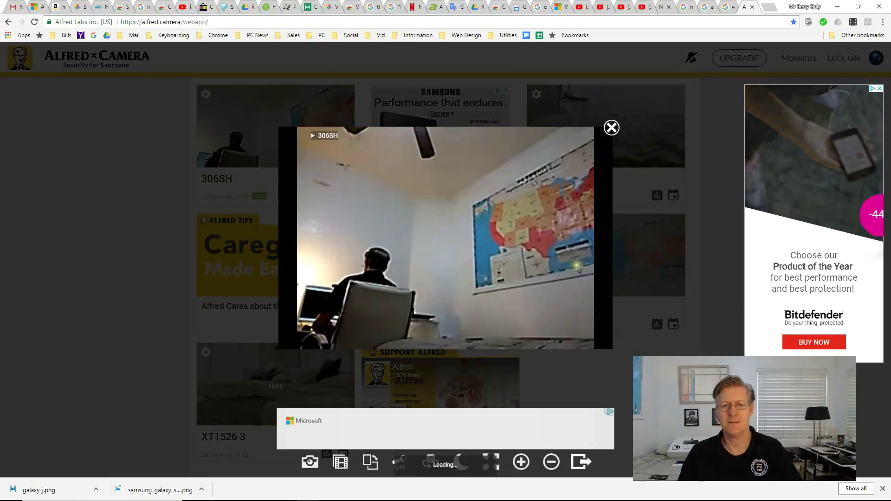
click(611, 128)
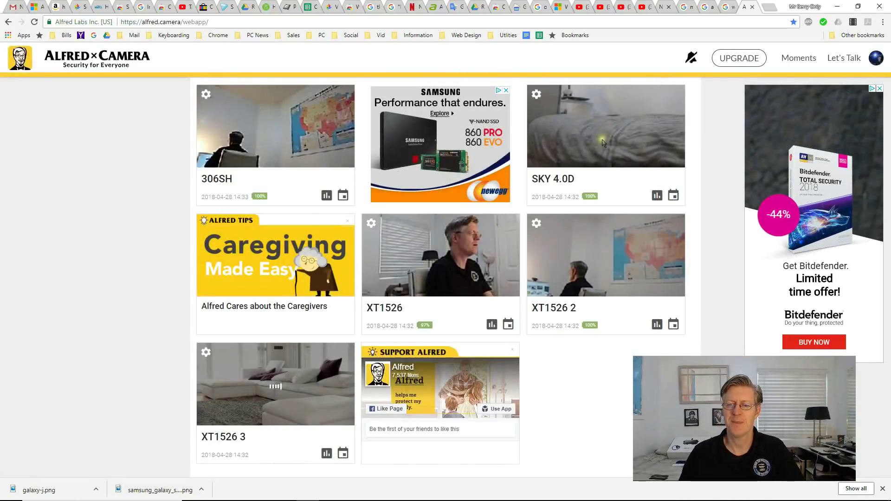
click(594, 257)
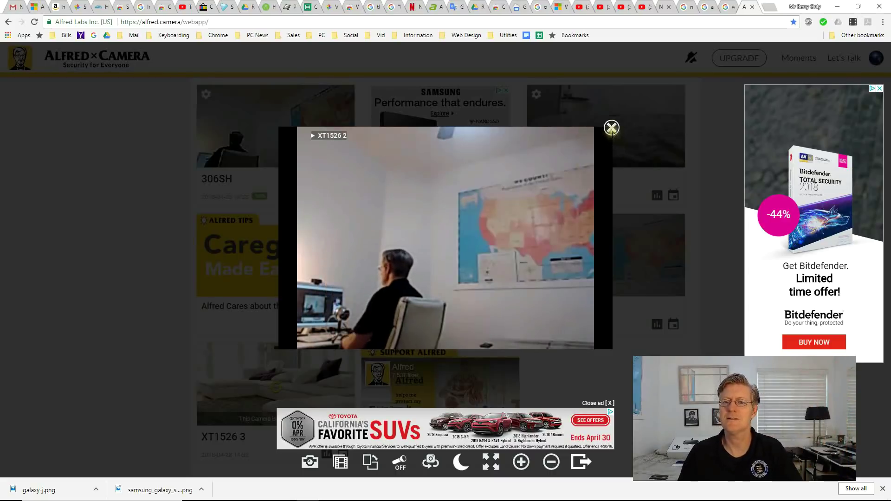
click(612, 128)
click(454, 274)
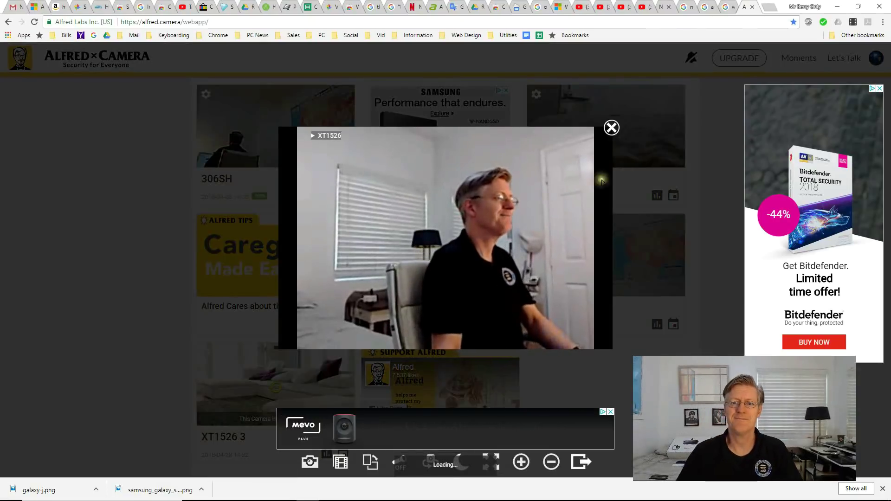
click(611, 129)
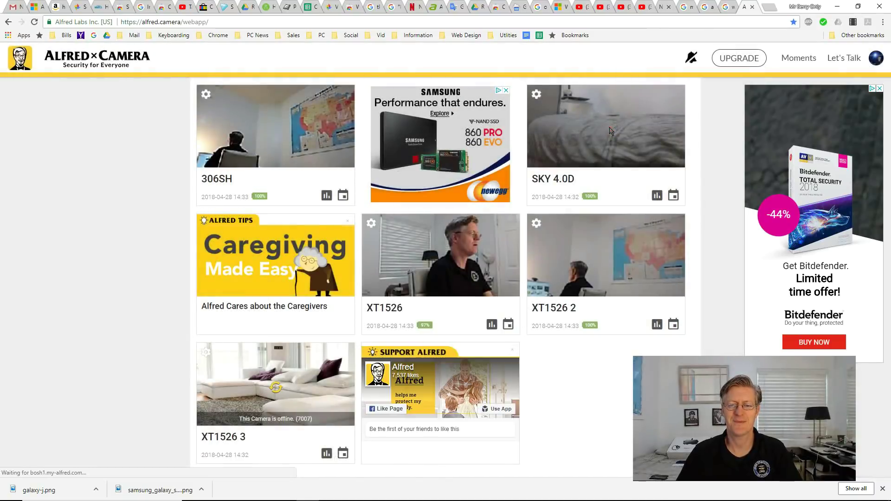
click(612, 157)
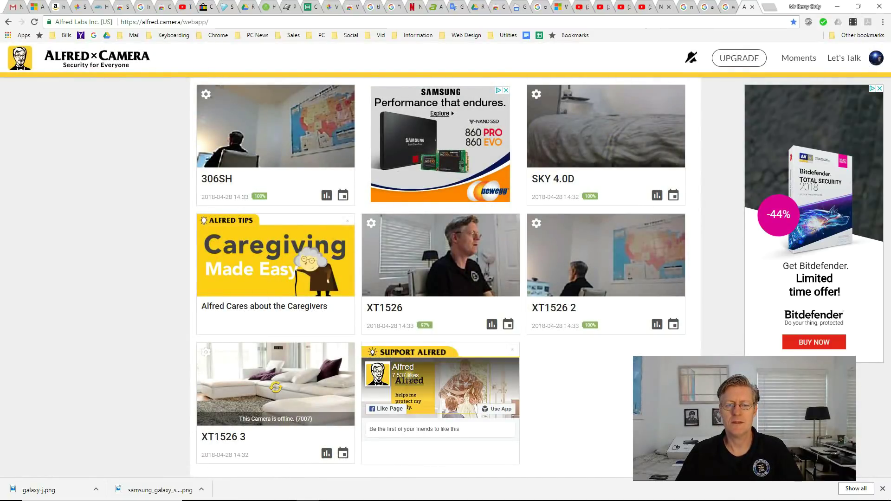
click(508, 327)
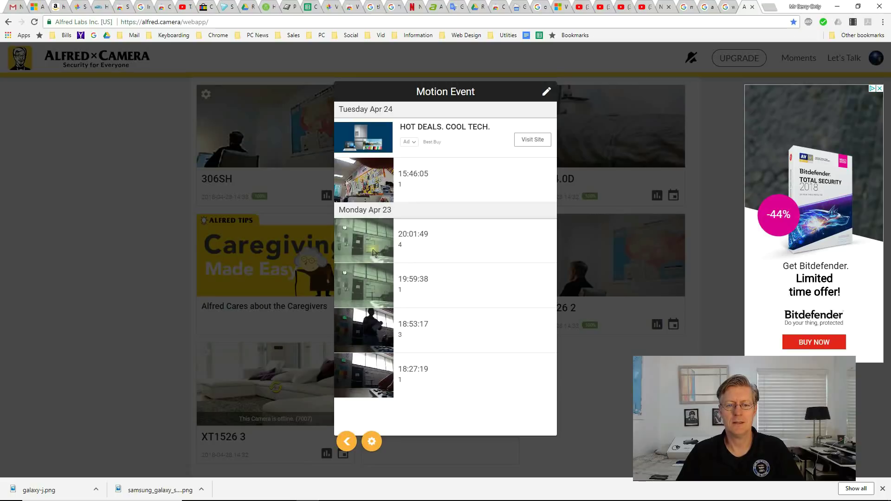
click(373, 286)
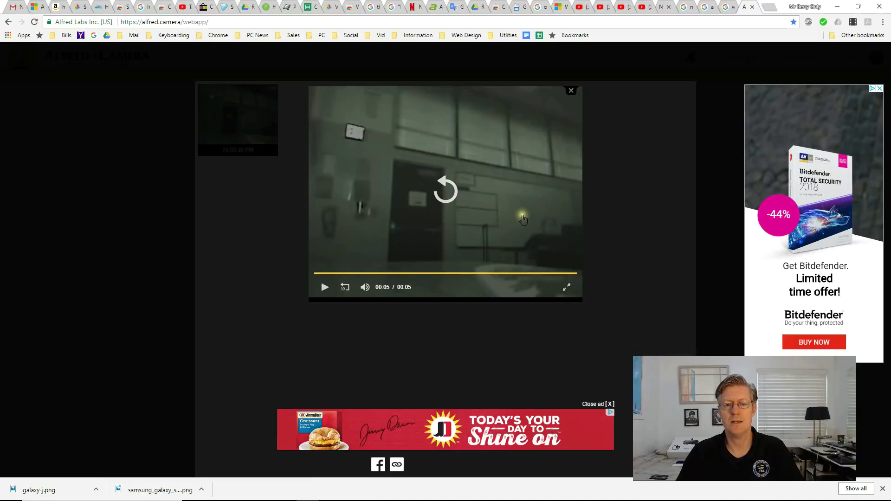
click(572, 91)
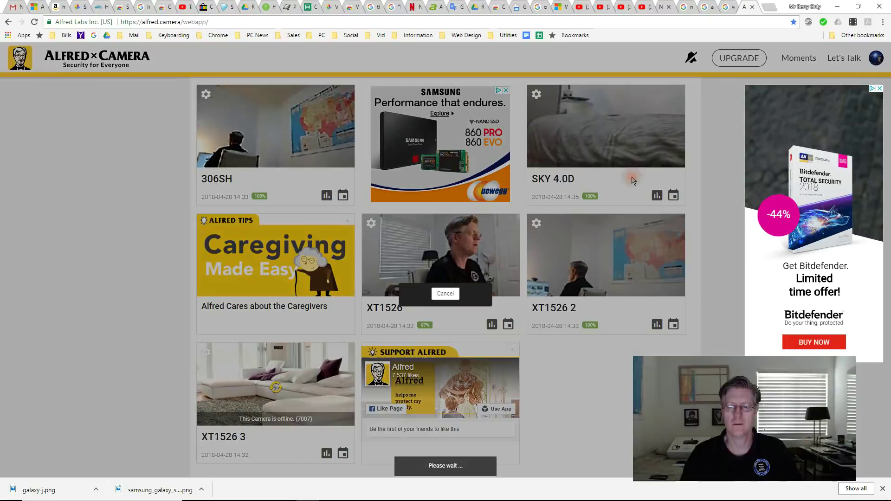
Turn on the low-light filter for the SKY 4.0D feed, then close and reopen its live view
click(627, 186)
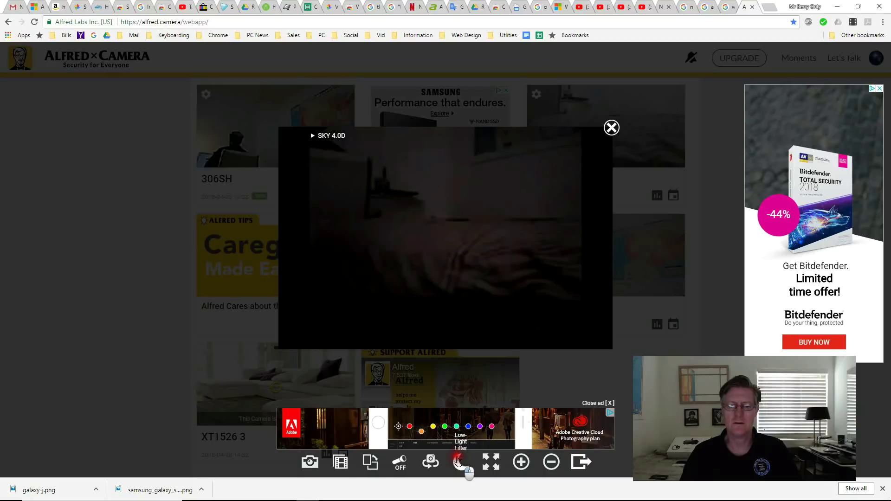
click(459, 461)
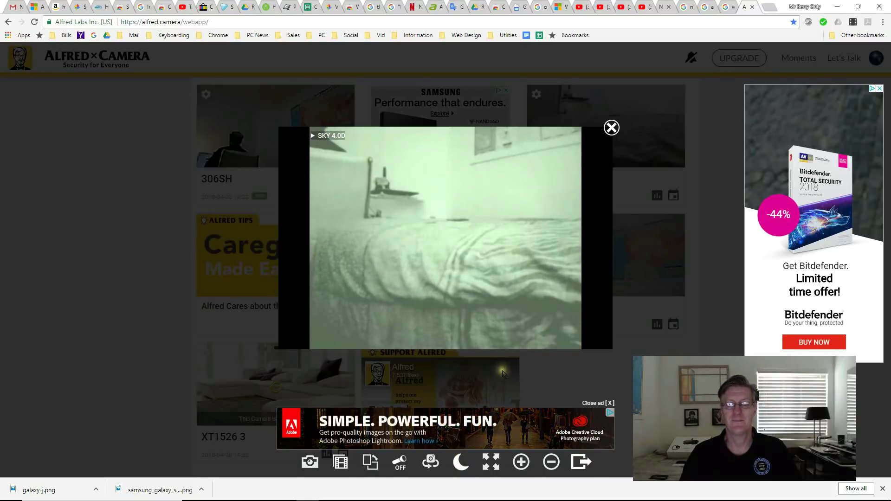
click(611, 128)
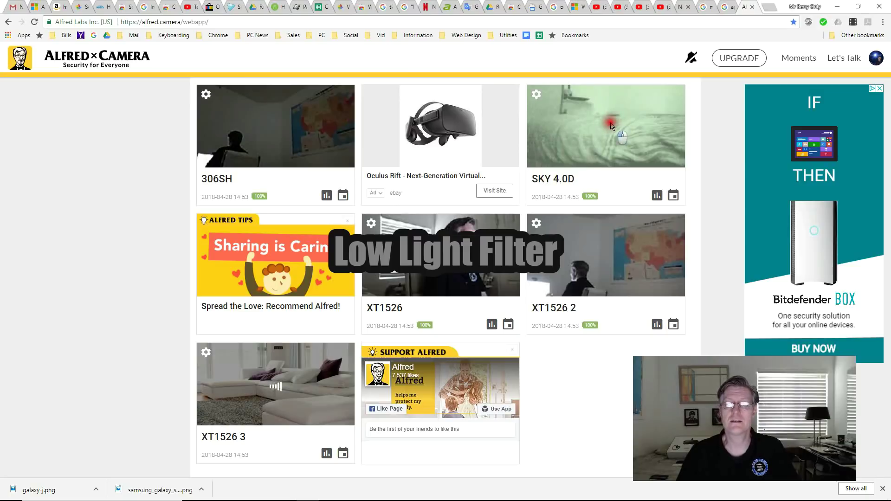
click(611, 126)
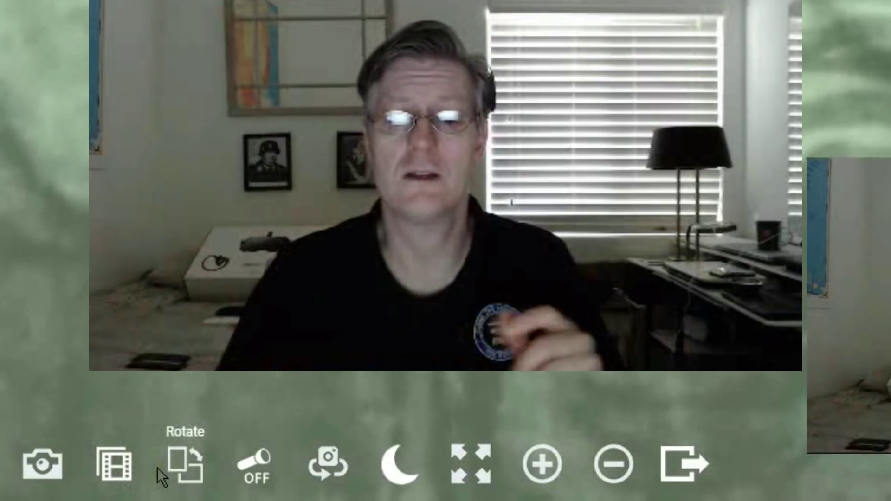
click(186, 471)
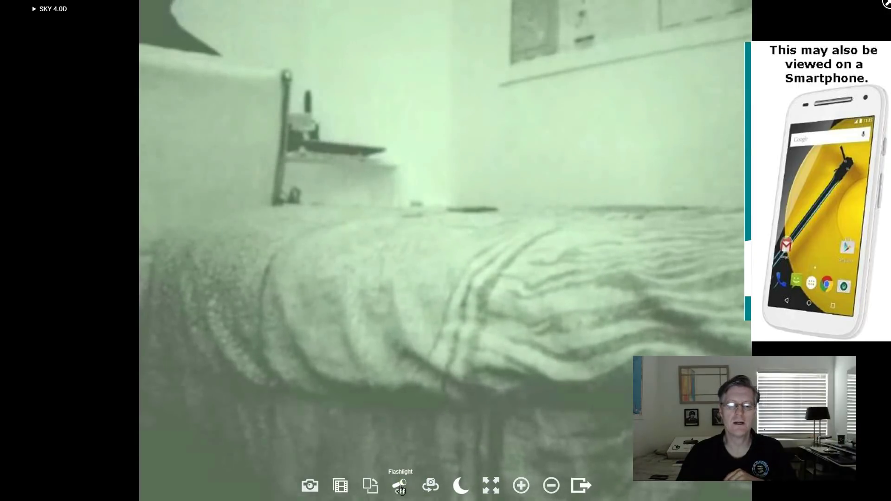
Turn on the flashlight, toggle the low-light filter off and on, and switch cameras and back
click(401, 488)
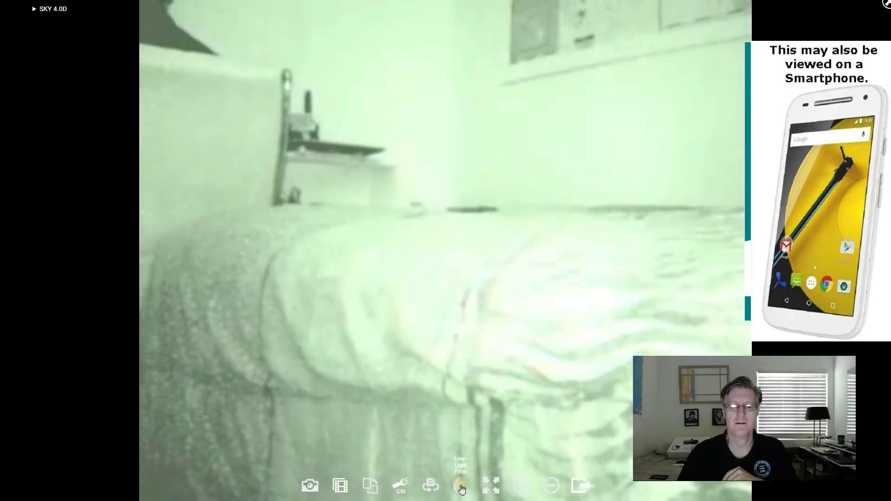
click(461, 486)
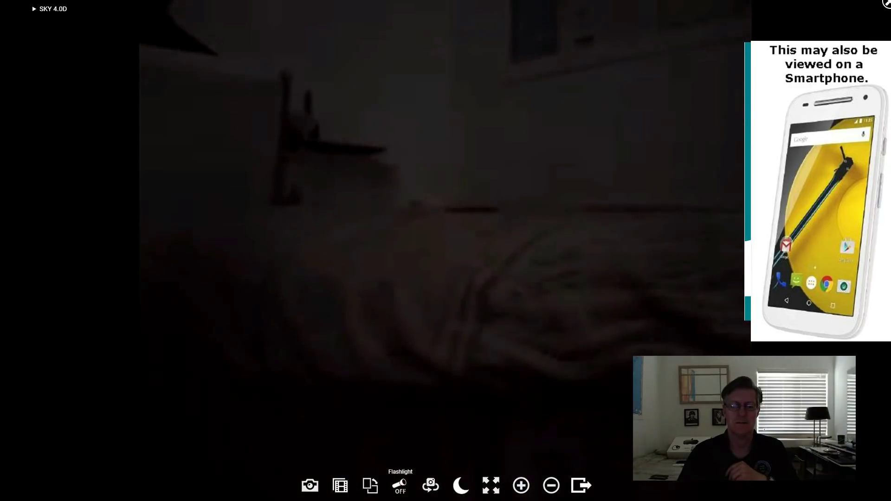
click(461, 486)
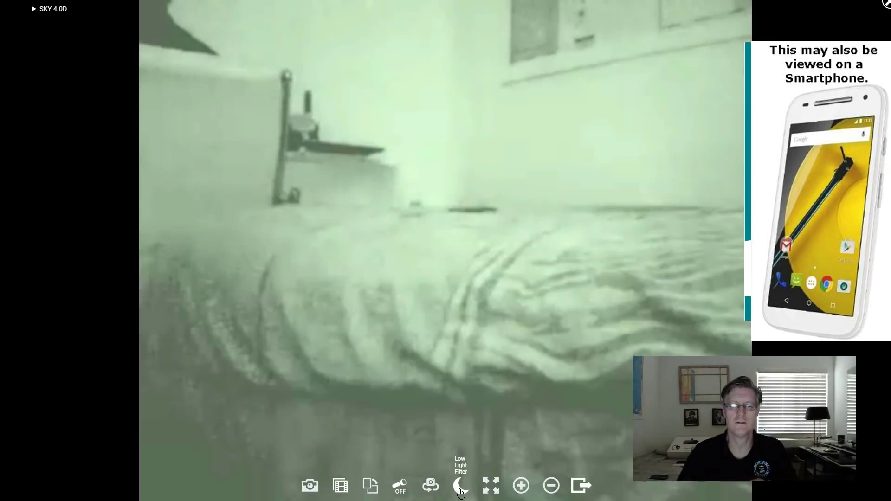
click(431, 486)
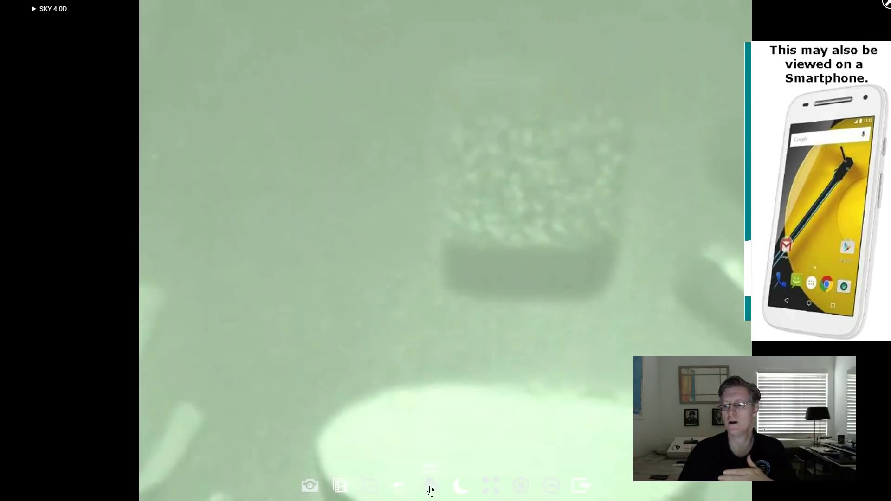
click(430, 487)
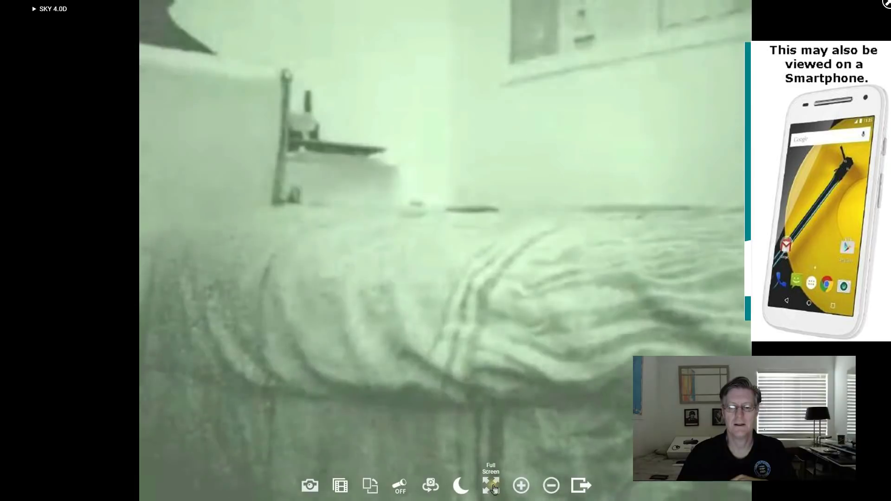
Toggle full screen off and on, zoom in two steps and back out, then exit the live view
click(495, 488)
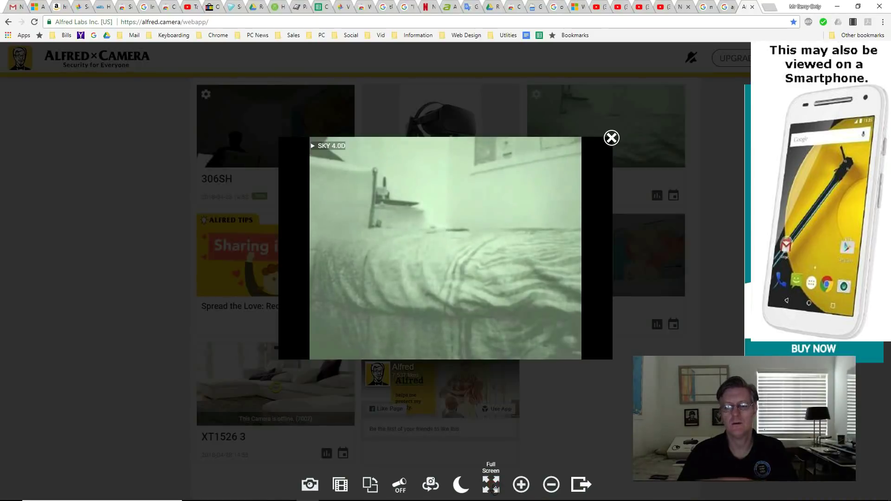
click(495, 488)
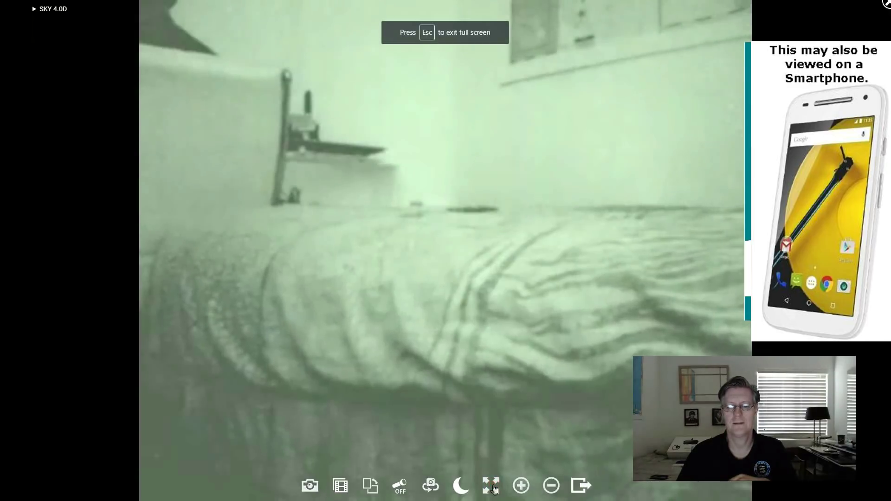
click(521, 487)
click(520, 487)
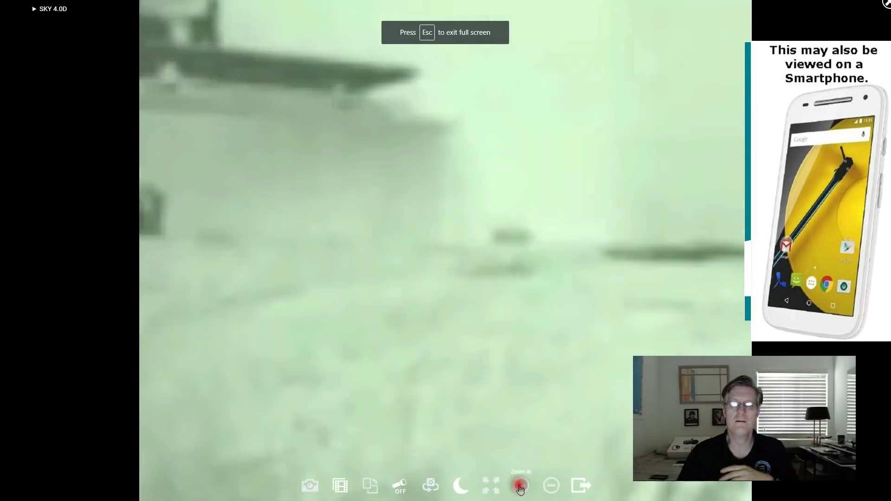
click(551, 487)
click(550, 487)
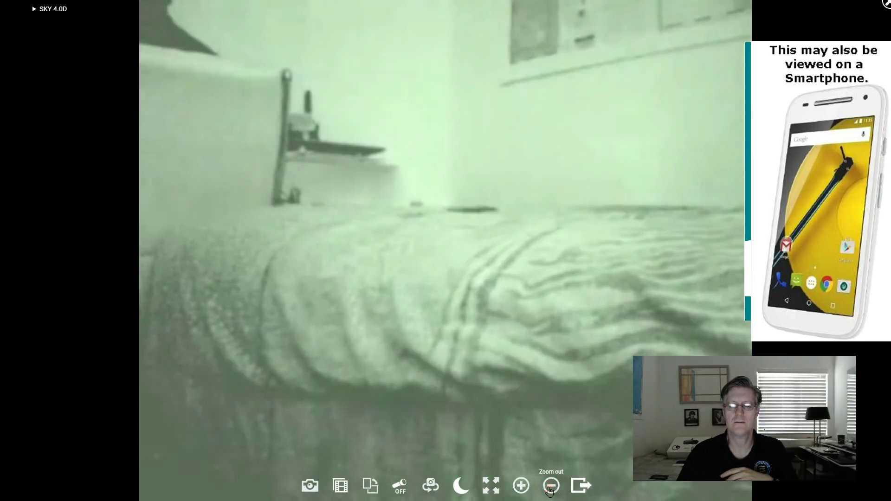
click(586, 487)
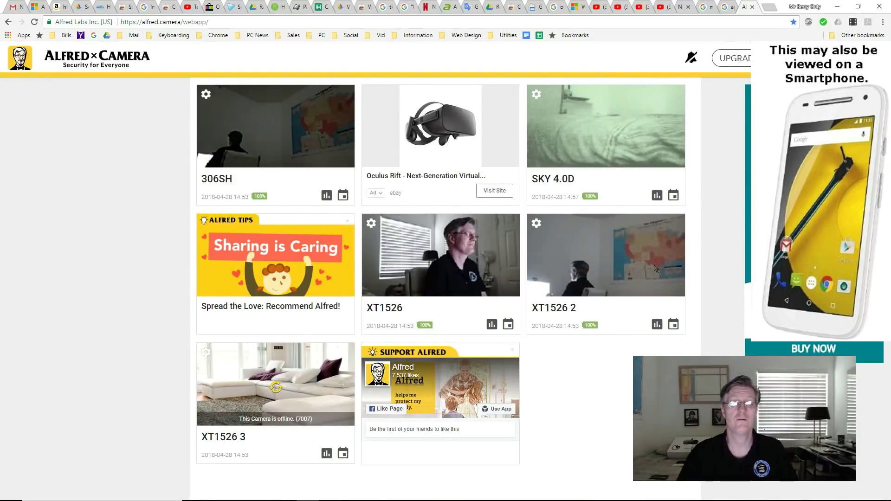
click(491, 326)
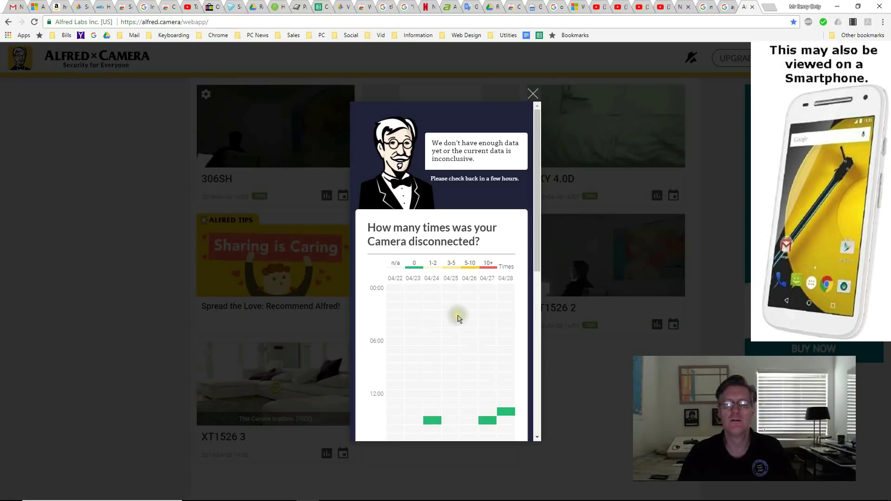
click(532, 93)
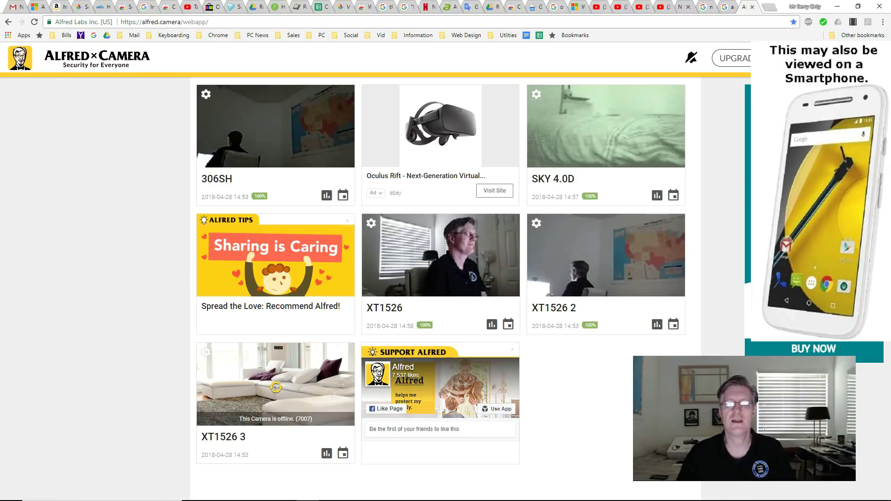
click(508, 326)
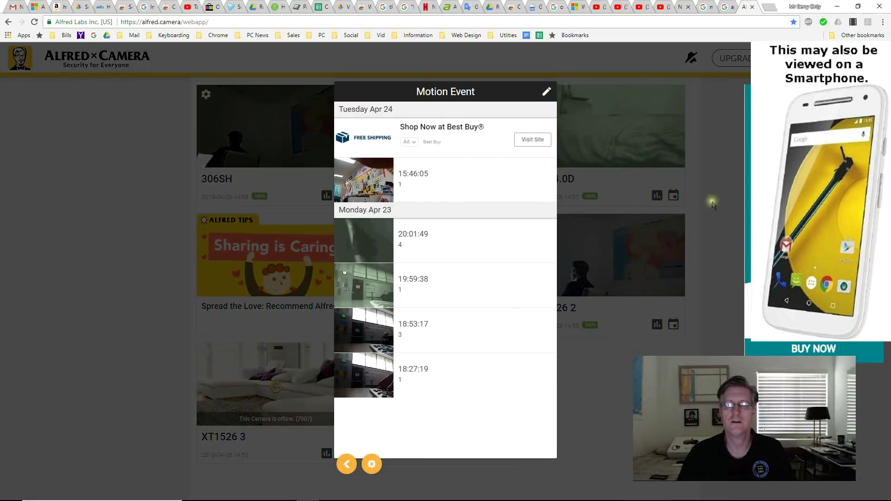
click(584, 275)
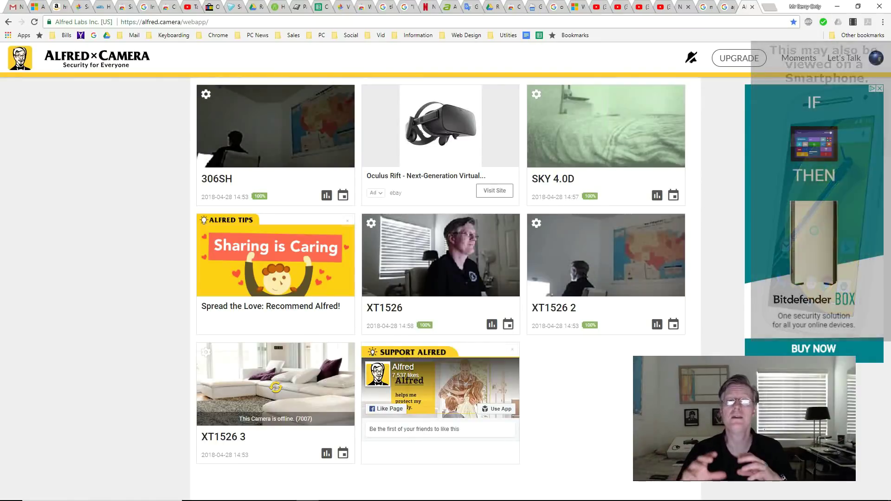